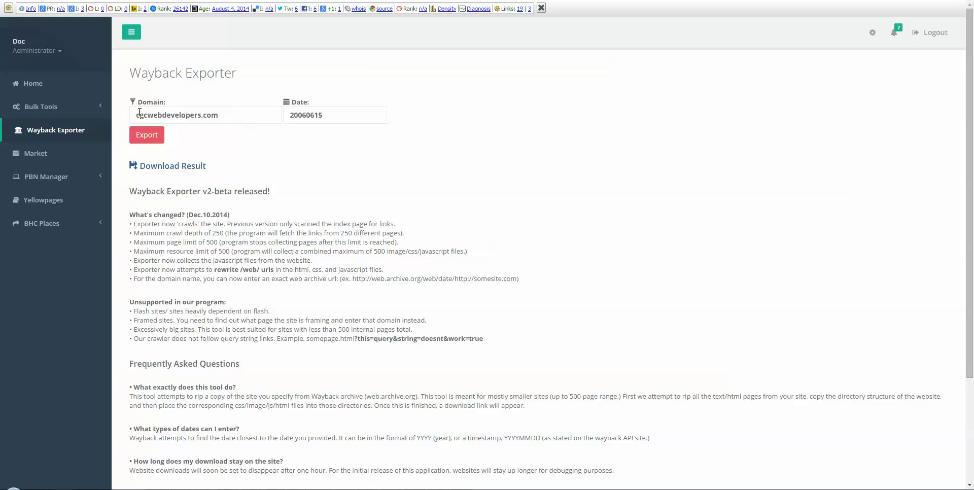
- Check the exporter form holds domain cgcwebdevelopers.com and date 20060615 in YYYYMMDD format
left_click_drag(223, 110, 135, 114)
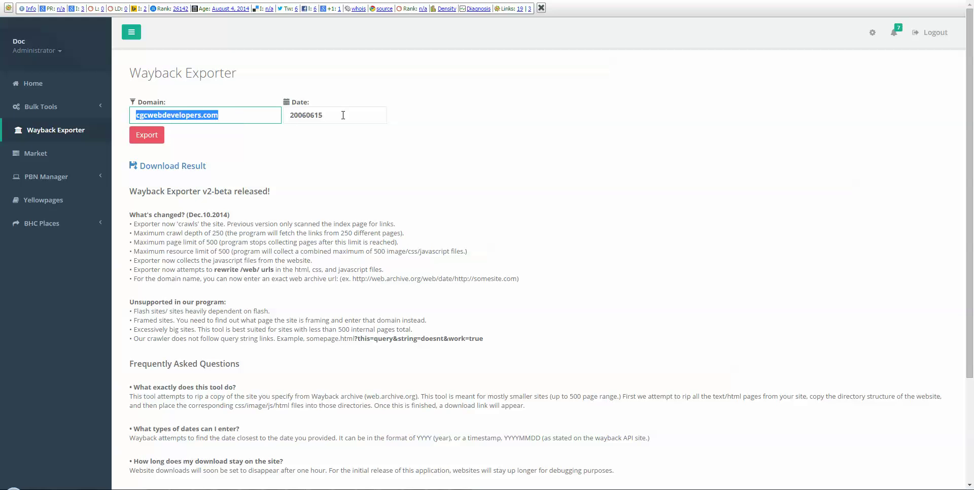
left_click_drag(343, 115, 286, 117)
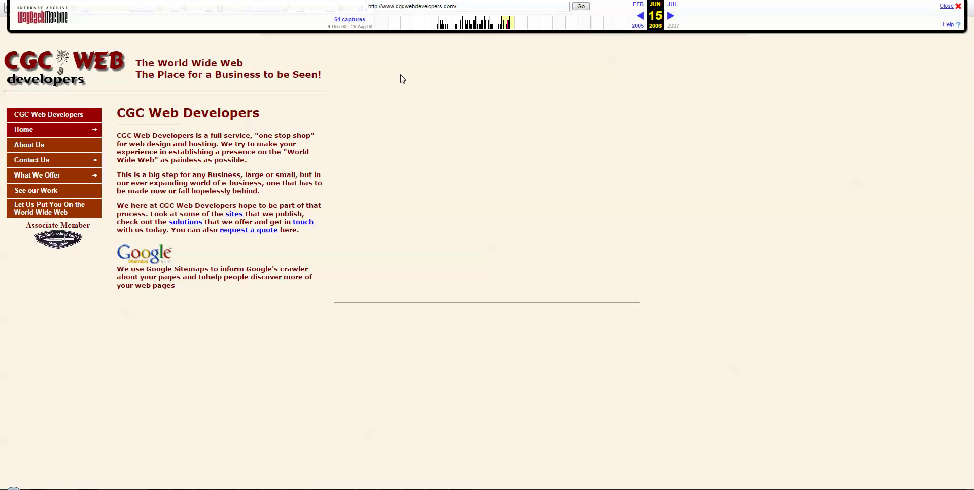
key("alt+Tab")
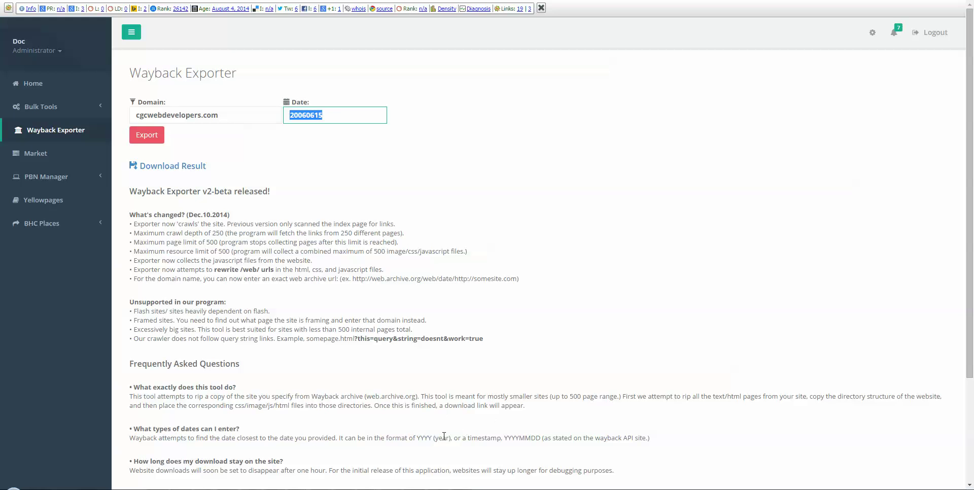
left_click_drag(421, 438, 651, 438)
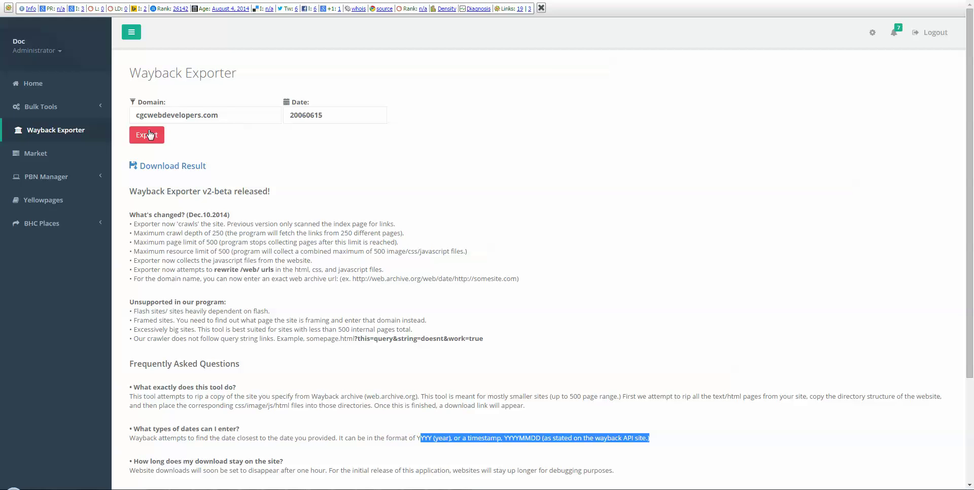
- Bring up the link options for the exported site's Download Result, then dismiss them
right_click(173, 168)
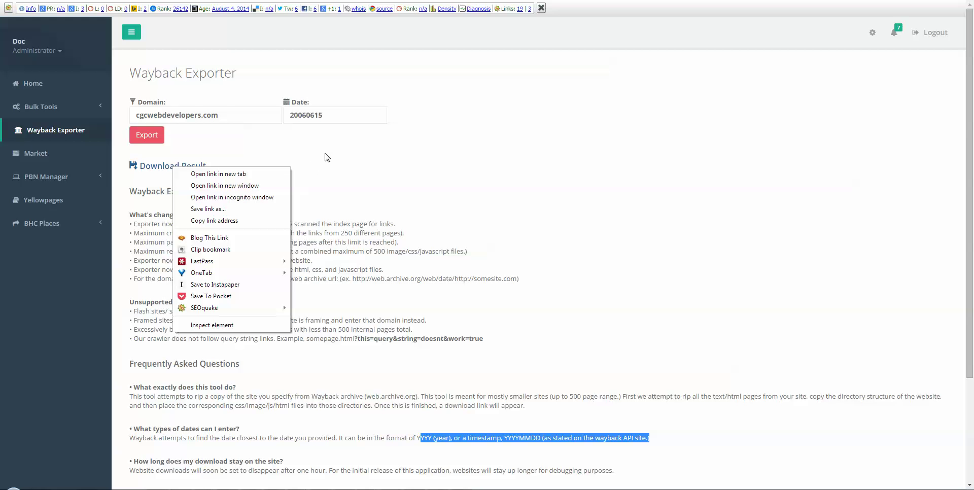
left_click(328, 169)
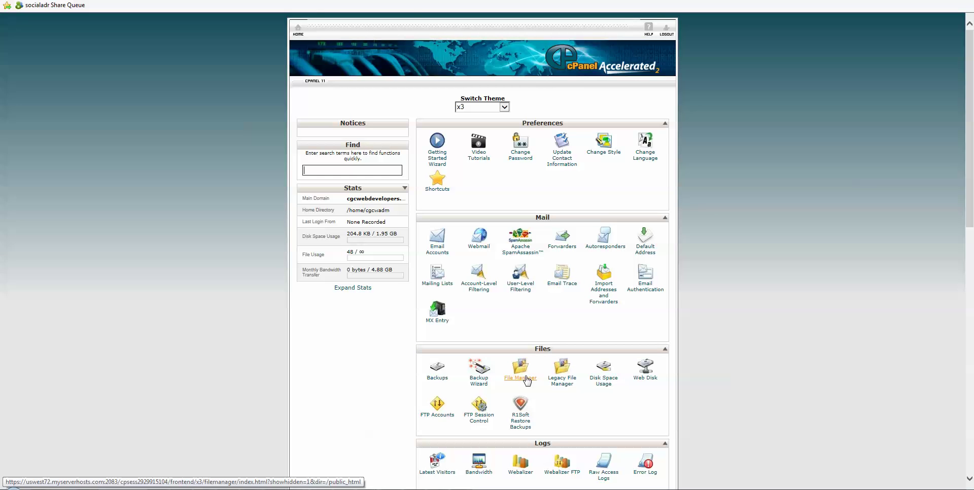
- Open File Manager on the public_html web root containing only cgi-bin
left_click(523, 375)
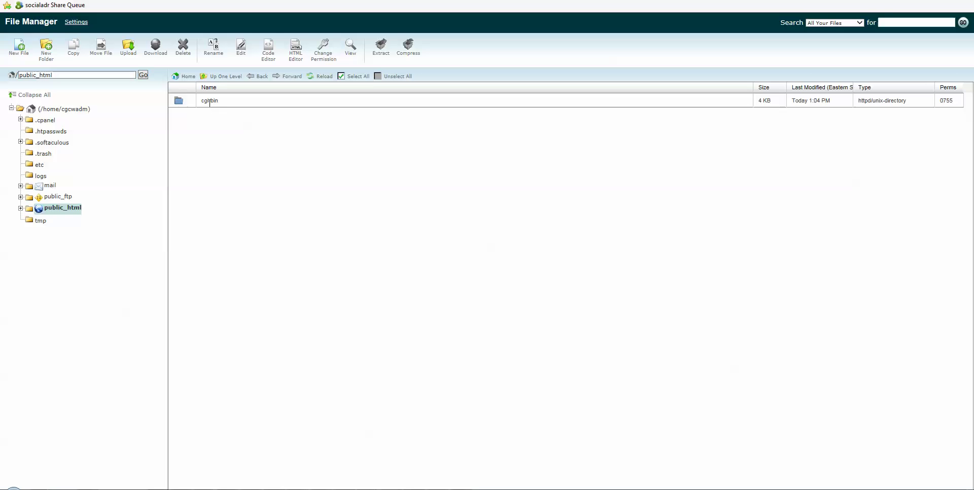
- Upload cgcwebdevelopers-ewn9vnyl88e8.zip (58.7 KB) into public_html and return to the file listing
left_click(131, 56)
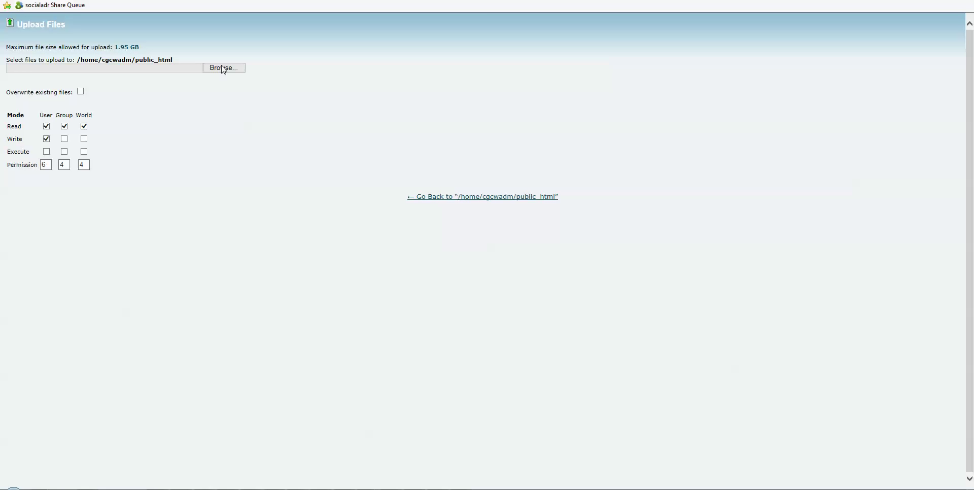
left_click(223, 69)
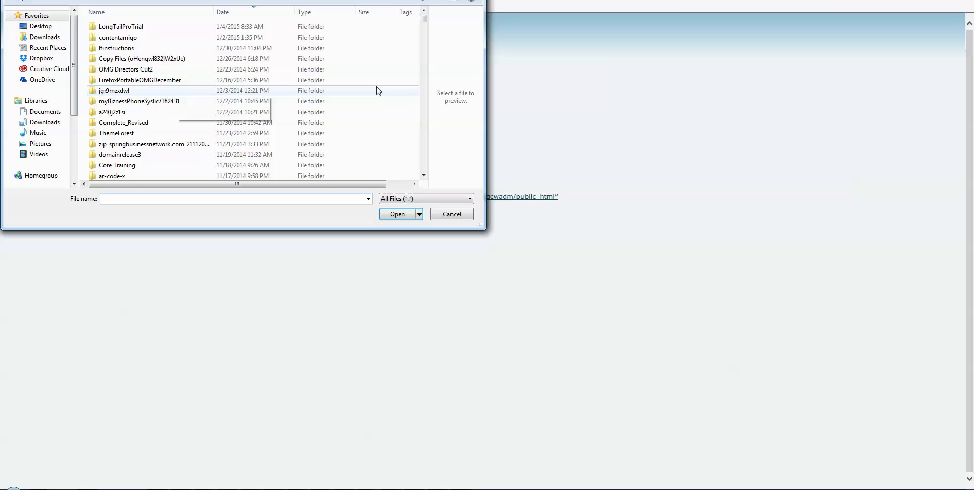
scroll(424, 129, "down", 5)
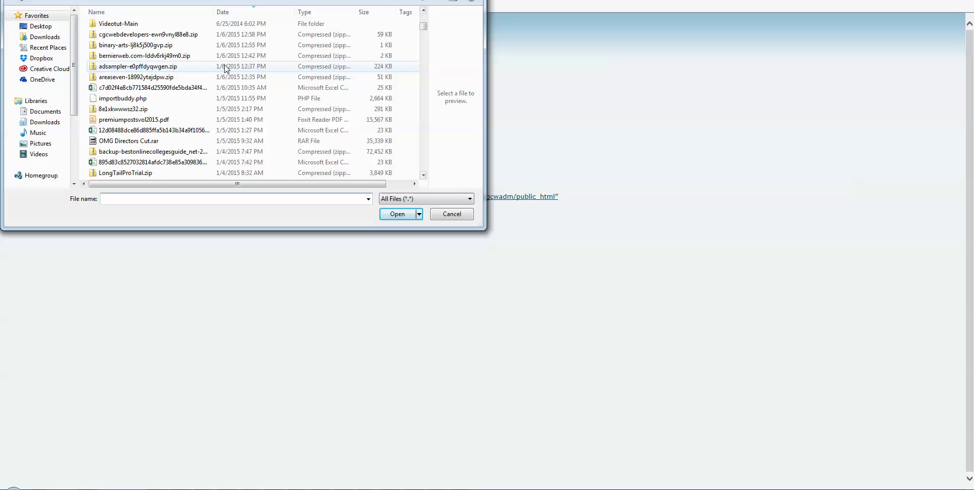
double_click(149, 34)
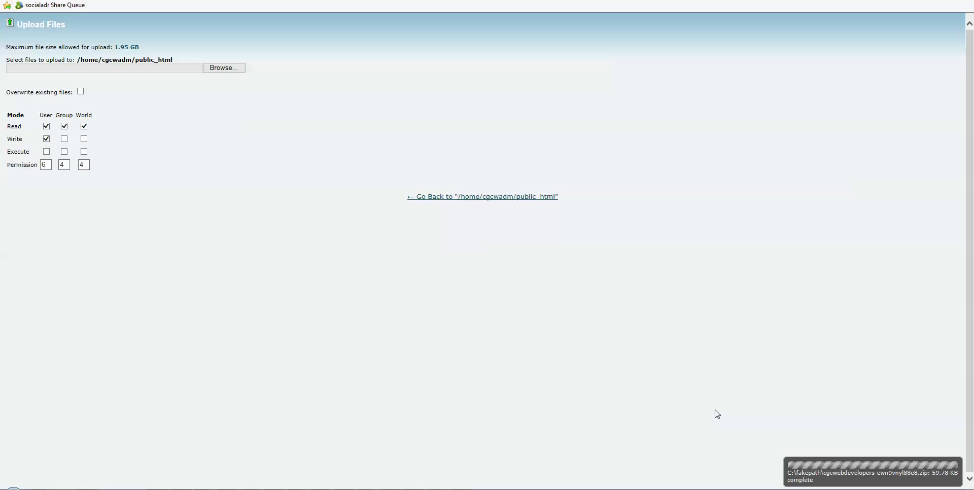
left_click(525, 199)
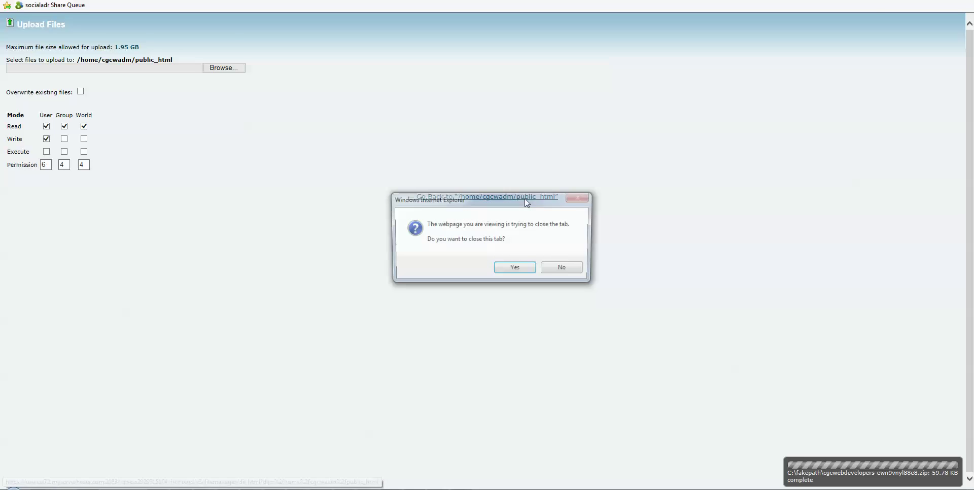
left_click(528, 274)
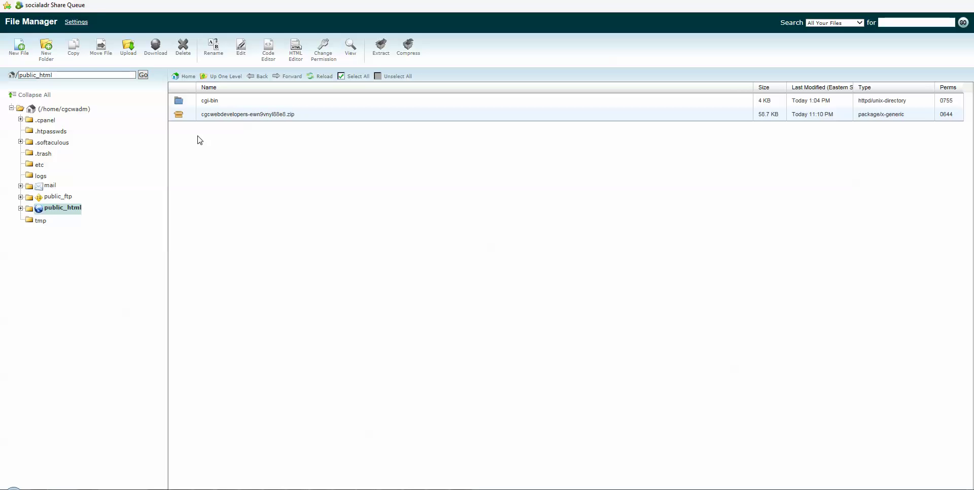
- Extract the uploaded cgcwebdevelopers zip in place, producing the ewn9vnyl88e8 folder
left_click(179, 116)
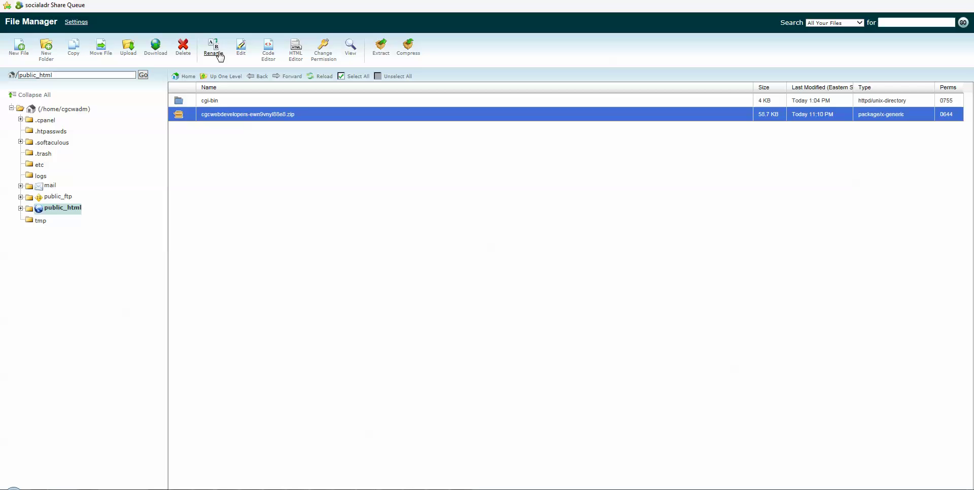
left_click(378, 46)
left_click(563, 285)
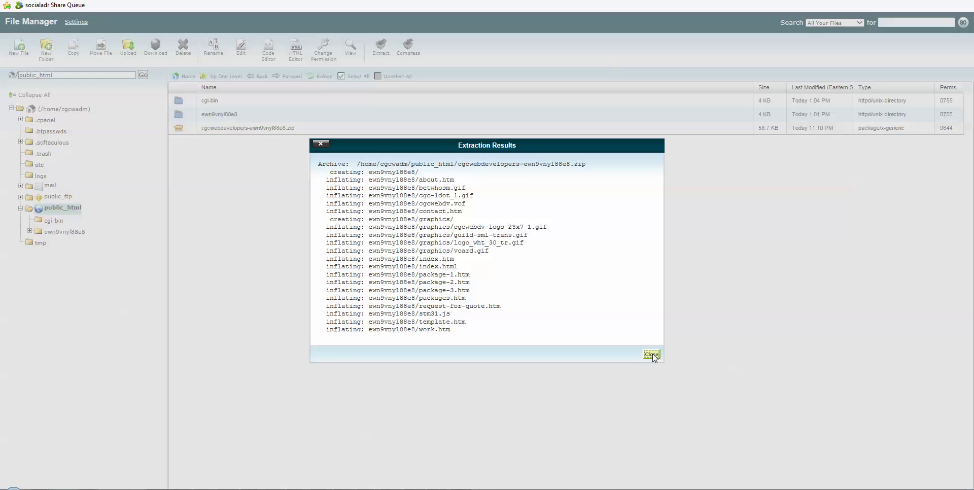
left_click(652, 354)
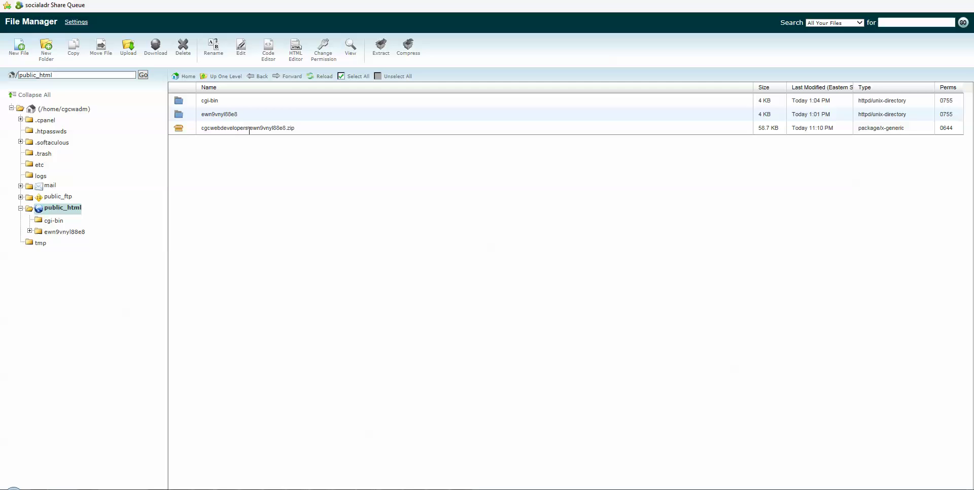
- Move all files and the graphics folder from ewn9vnyl88e8 to /public_html/
left_click(180, 117)
double_click(181, 118)
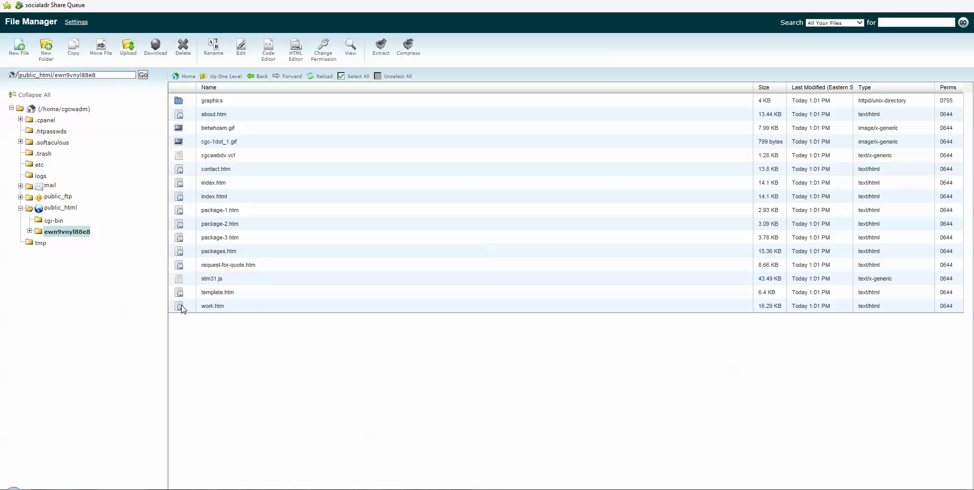
left_click(186, 305)
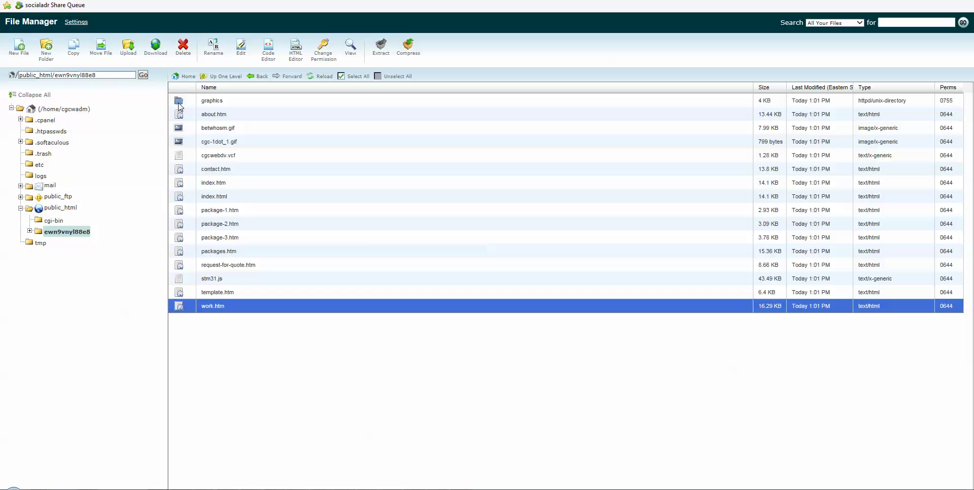
left_click(178, 102, "shift")
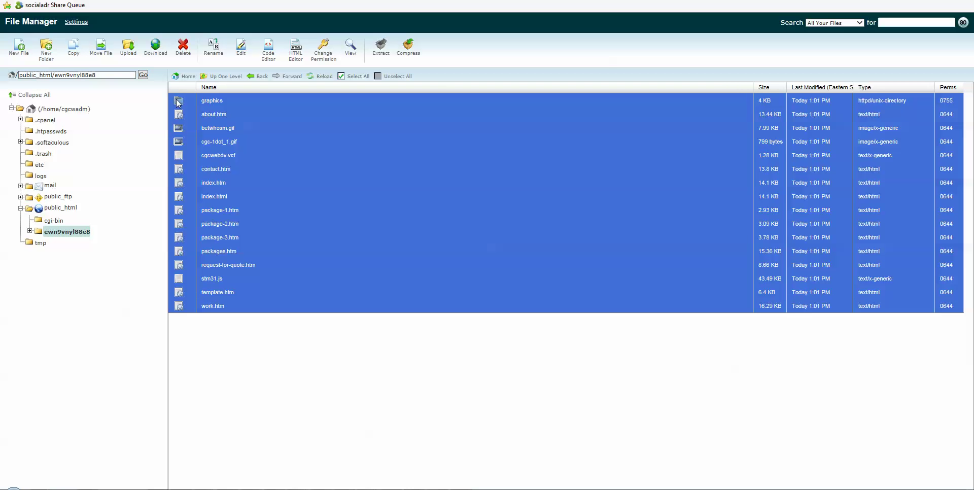
left_click(103, 50)
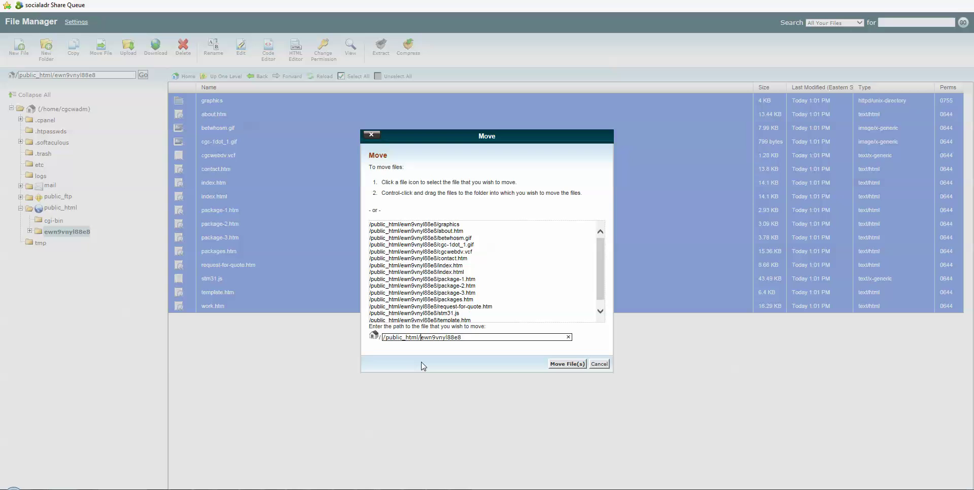
key("BackSpace")
key("BackSpace")
key("BackSpace")
key("BackSpace")
key("BackSpace")
key("BackSpace")
key("BackSpace")
key("BackSpace")
key("BackSpace")
key("BackSpace")
key("BackSpace")
key("BackSpace")
left_click(558, 363)
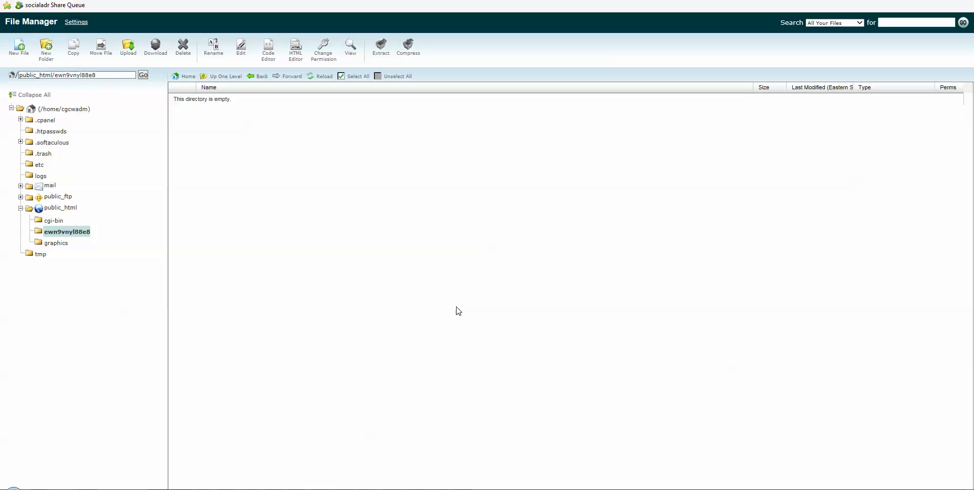
- Back in public_html, delete the uploaded cgcwebdevelopers zip file
left_click(225, 78)
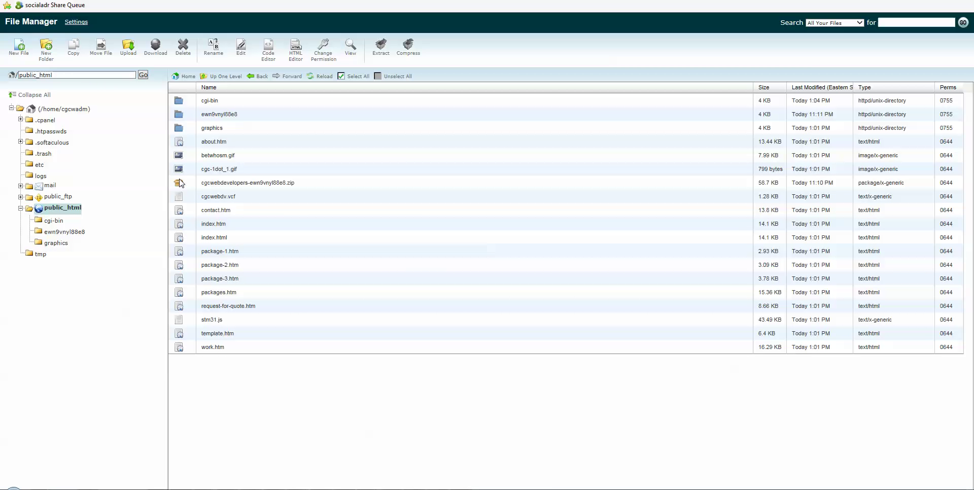
left_click(181, 183)
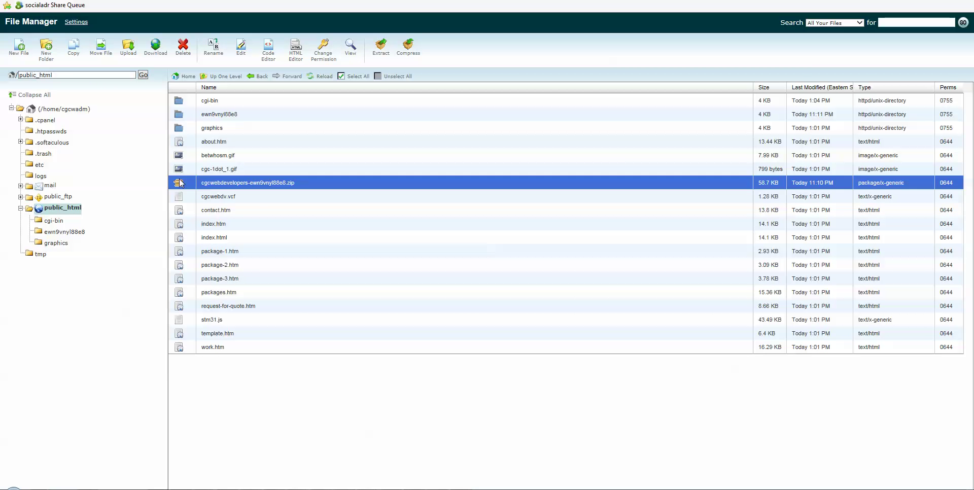
key("Delete")
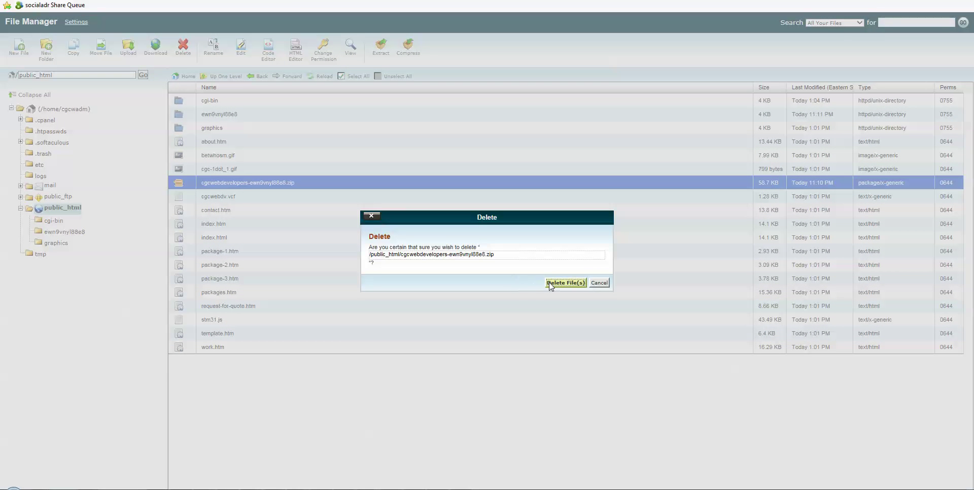
left_click(551, 285)
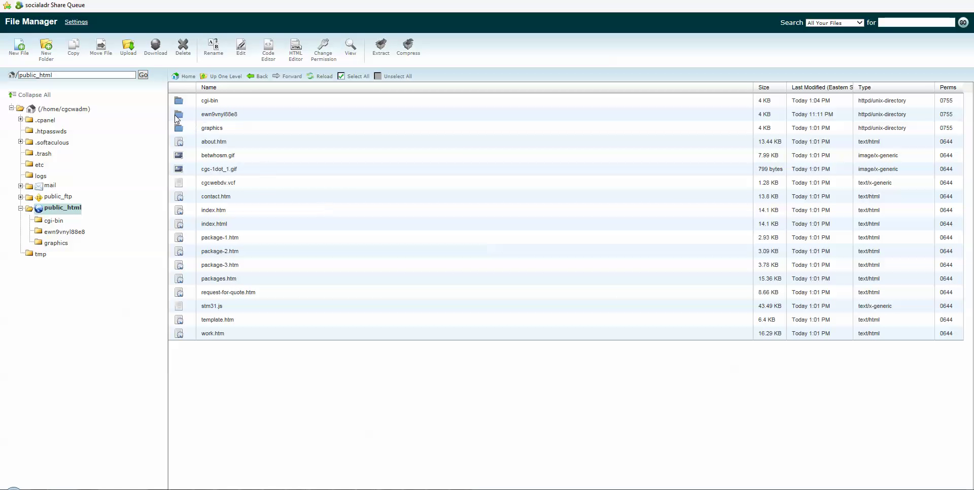
- Delete the now-empty ewn9vnyl88e8 folder
left_click(179, 119)
key("Delete")
left_click(569, 283)
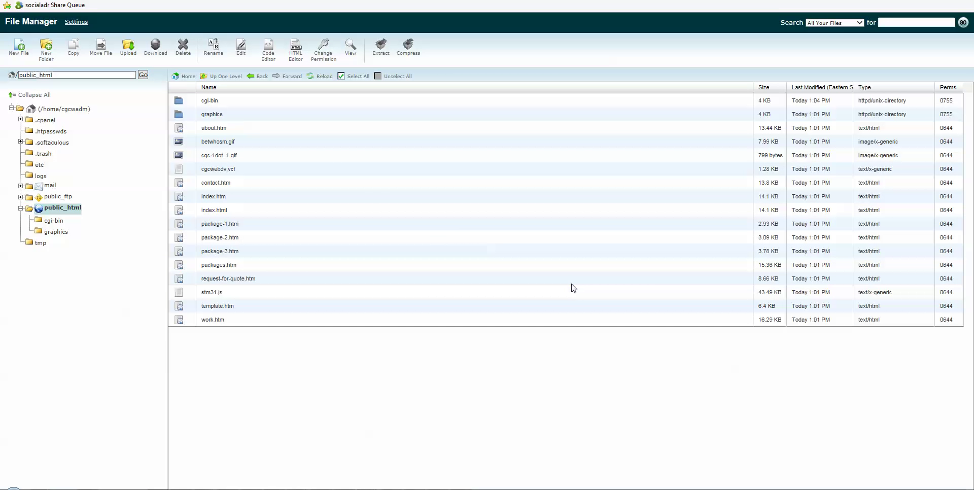